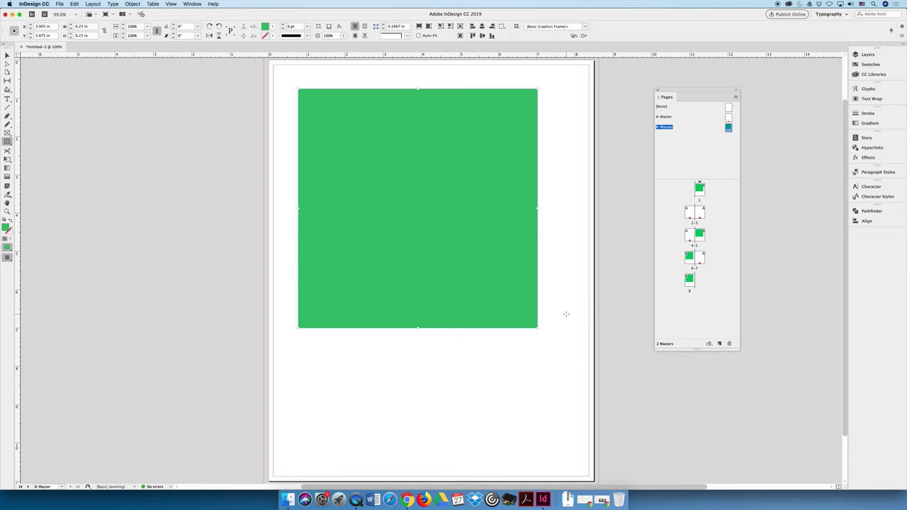
# Apply the [None] master to page 1 so its green square disappears
pyautogui.doubleClick(699, 188)
pyautogui.click(184, 117)
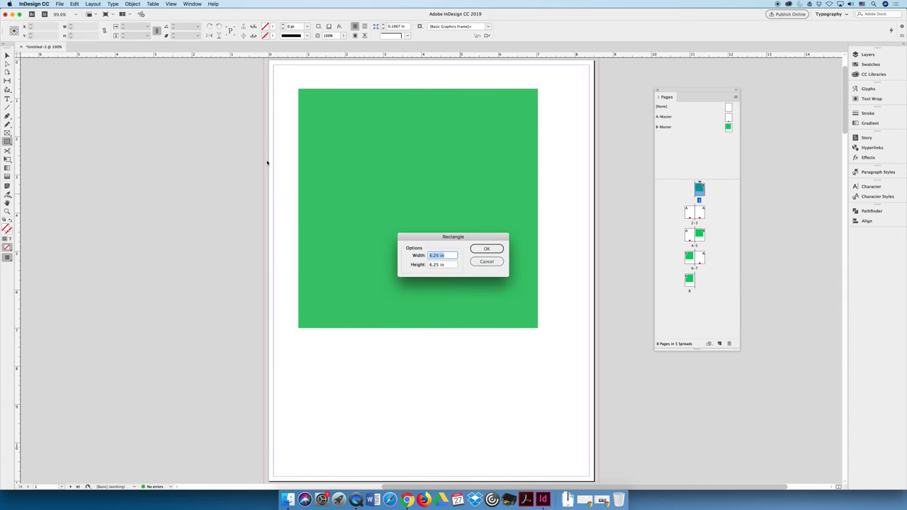
pyautogui.click(499, 263)
pyautogui.click(8, 56)
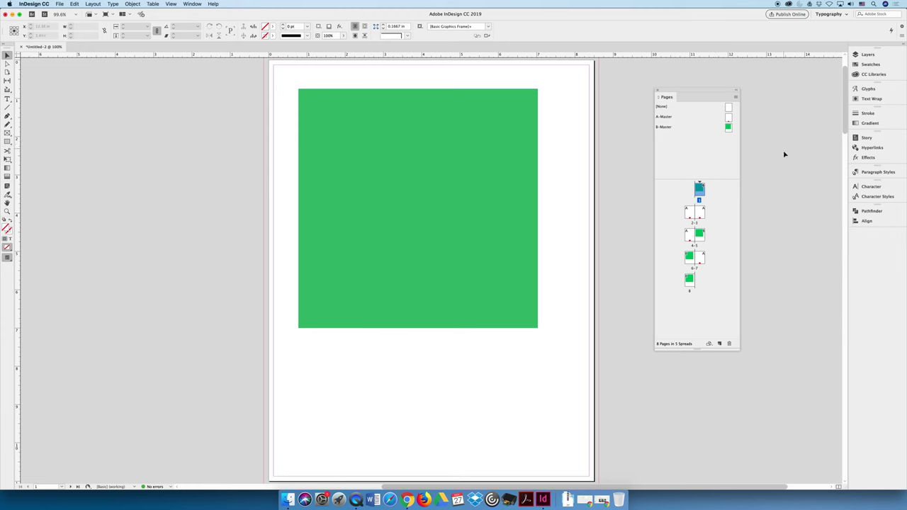
pyautogui.moveTo(729, 108); pyautogui.dragTo(700, 188)
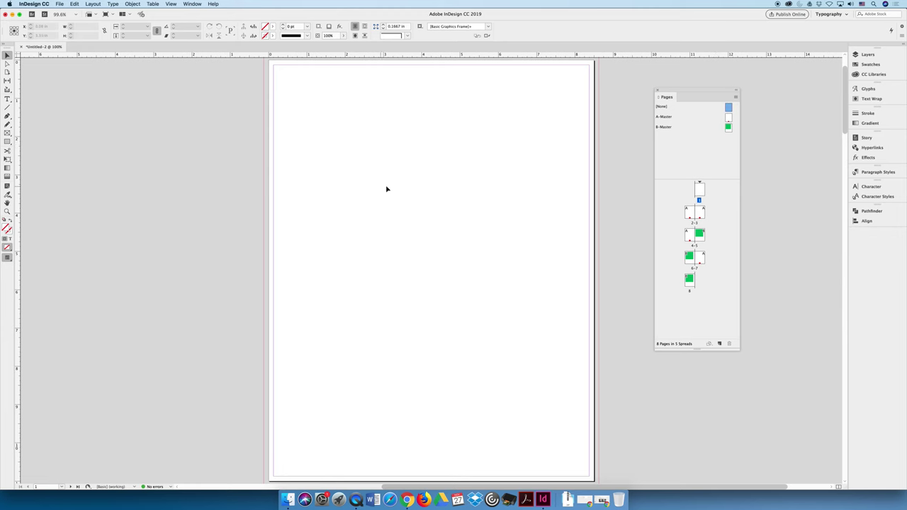
# Draw a wide rectangle frame near the top of page 1, about 6.045 by 1.88 in
pyautogui.click(703, 190)
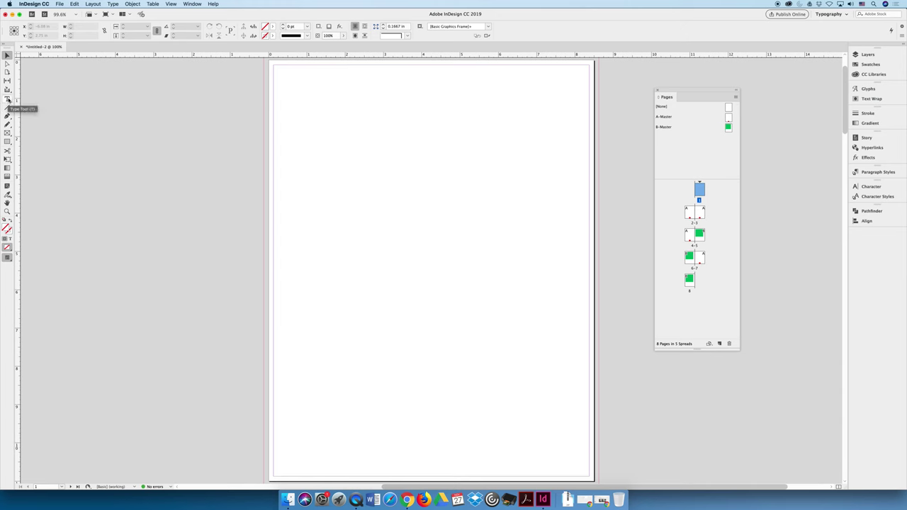
pyautogui.click(7, 141)
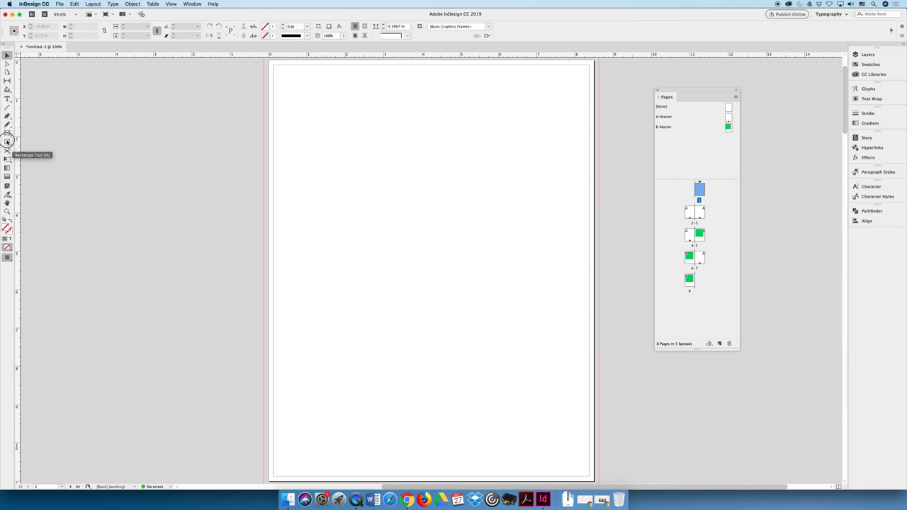
pyautogui.moveTo(367, 97); pyautogui.dragTo(599, 169)
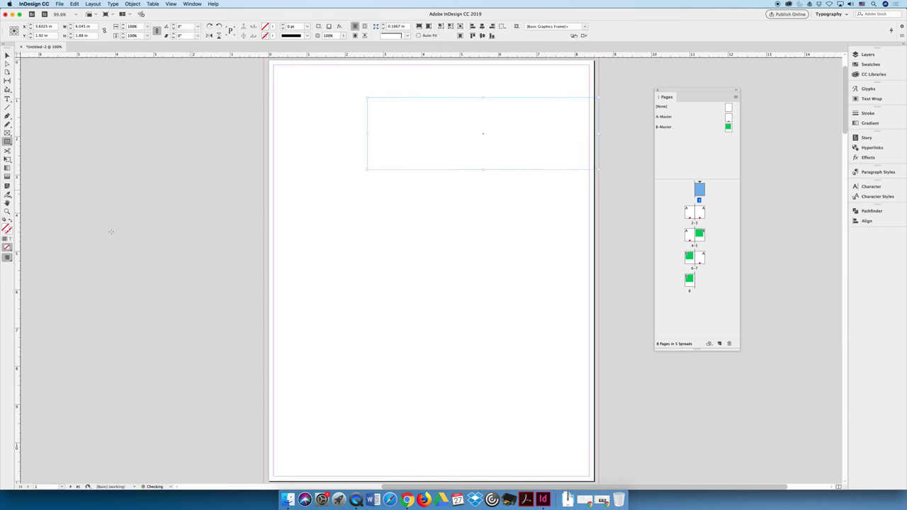
# Fill the banner frame with a pale pink-purple (mauve) colour
pyautogui.doubleClick(8, 228)
pyautogui.moveTo(459, 276); pyautogui.dragTo(460, 232)
pyautogui.click(431, 240)
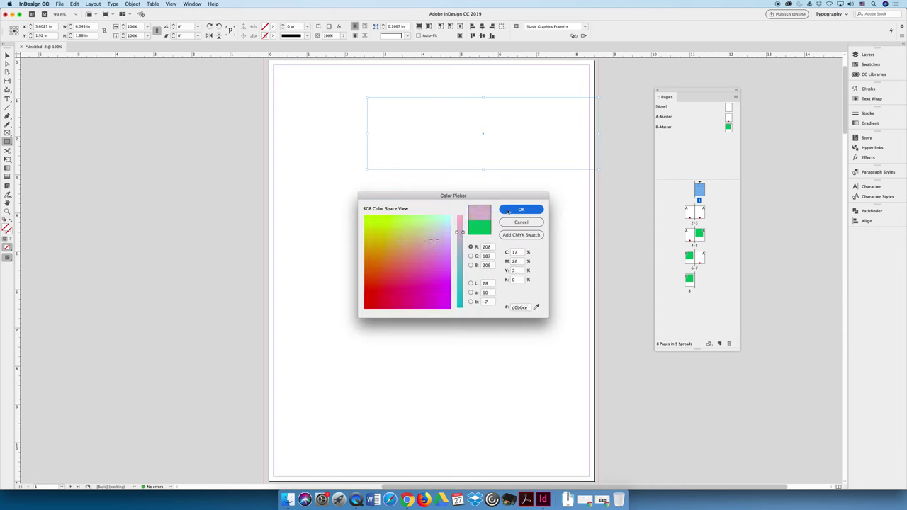
pyautogui.click(521, 210)
pyautogui.click(7, 56)
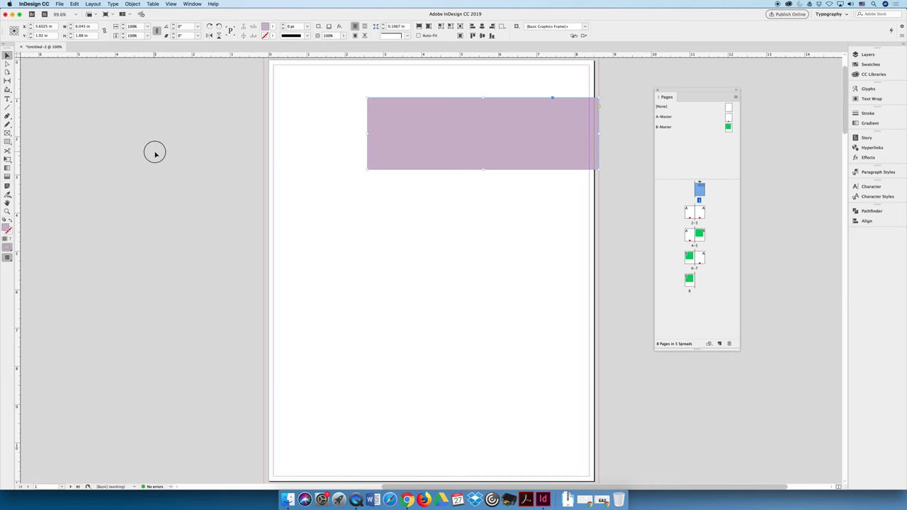
pyautogui.click(155, 153)
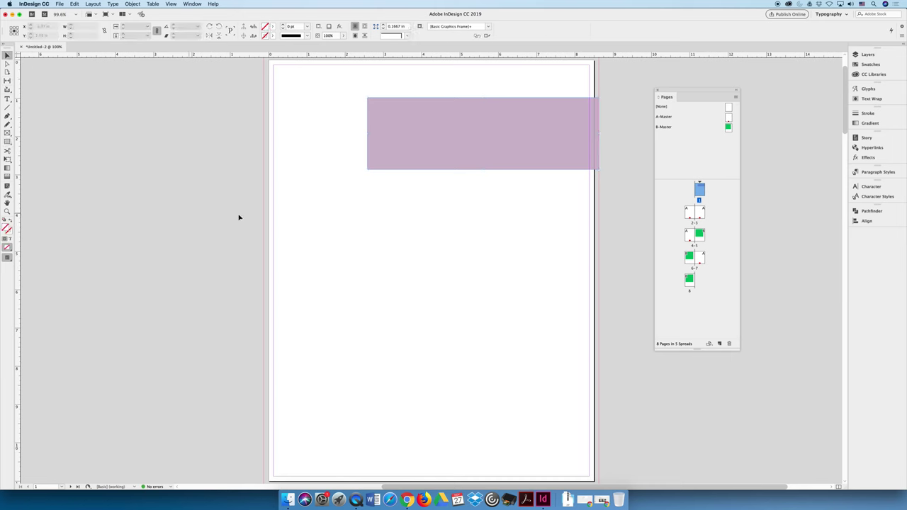
pyautogui.click(464, 149)
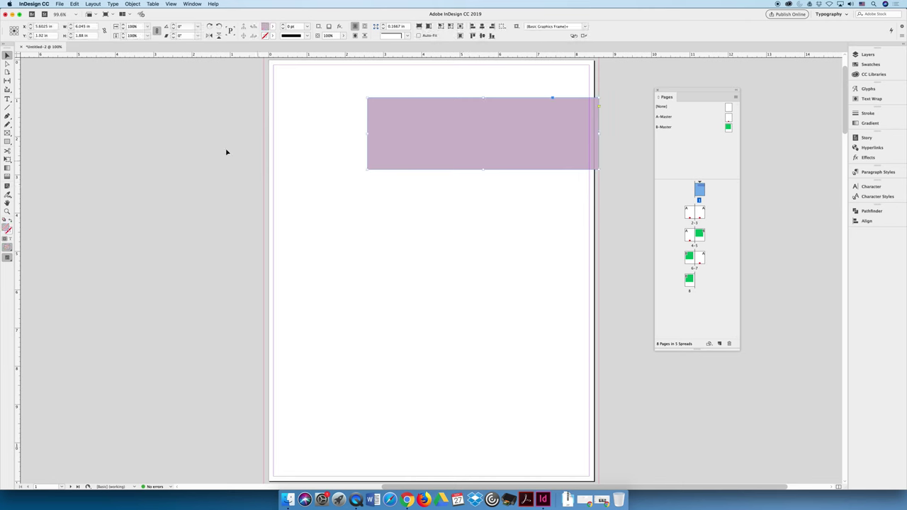
# Type 'Chapter 01' and 'This is the name of the chapter!' as two lines, then select all
pyautogui.click(8, 99)
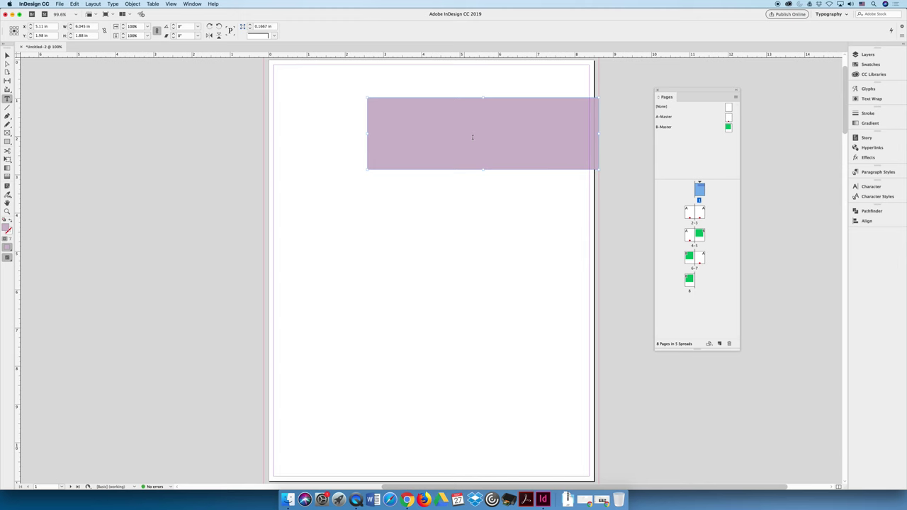
pyautogui.click(547, 138)
pyautogui.write('Chapter 0')
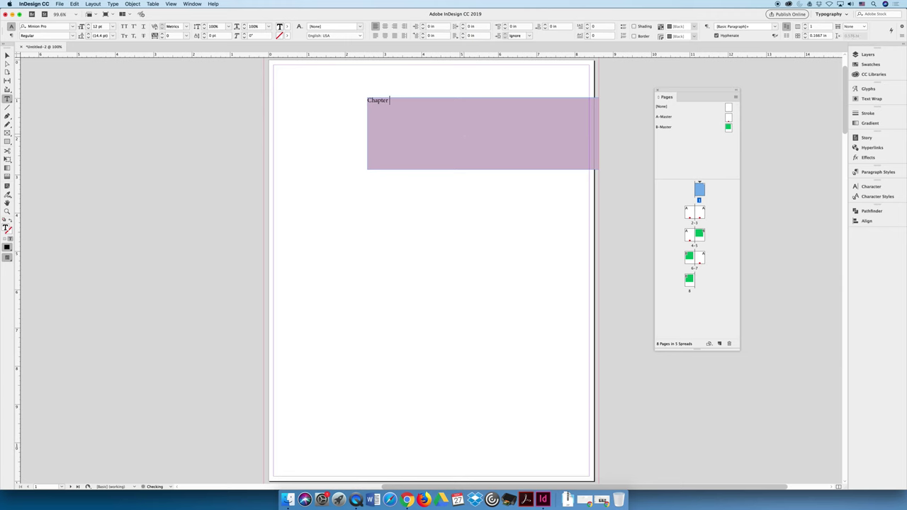
pyautogui.write('1')
pyautogui.press('Return')
pyautogui.write('This is the name of the chapter!')
pyautogui.press('super+a')
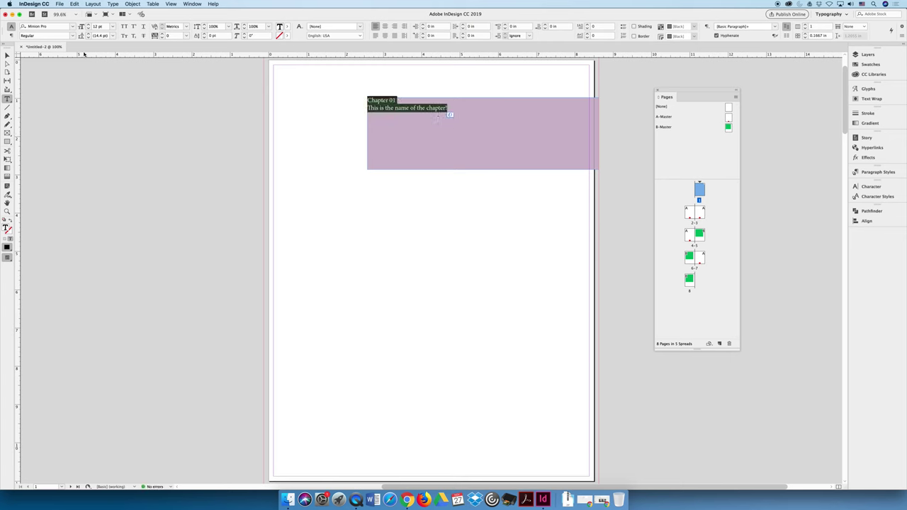
# Give the heading text a new colour from the Color Picker
pyautogui.doubleClick(8, 229)
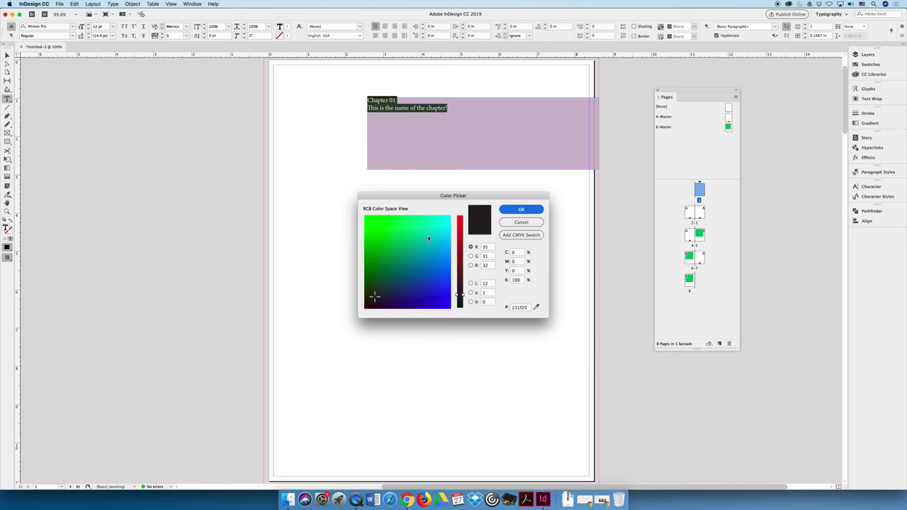
pyautogui.moveTo(429, 239); pyautogui.dragTo(453, 213)
pyautogui.click(461, 237)
pyautogui.click(521, 209)
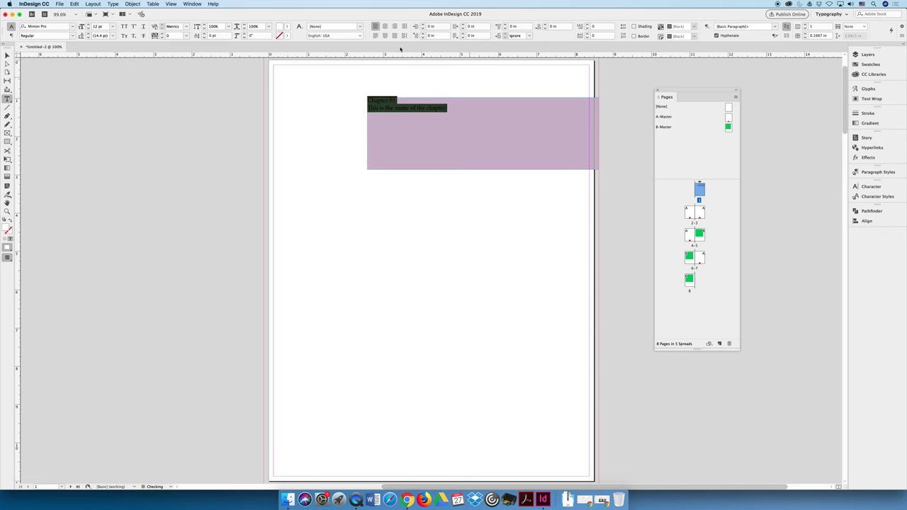
# Set the heading to 26 pt, trying bromello, then P22 Arts and Crafts and other fonts
pyautogui.click(72, 27)
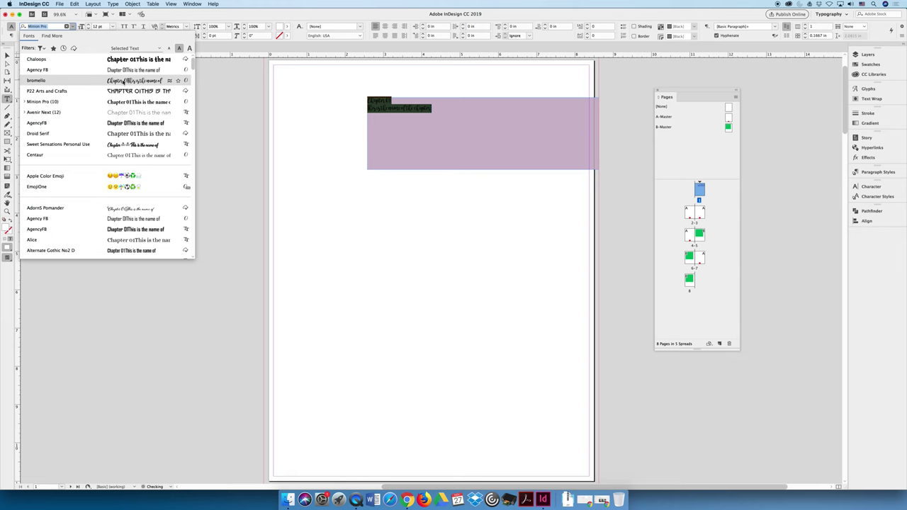
pyautogui.click(124, 83)
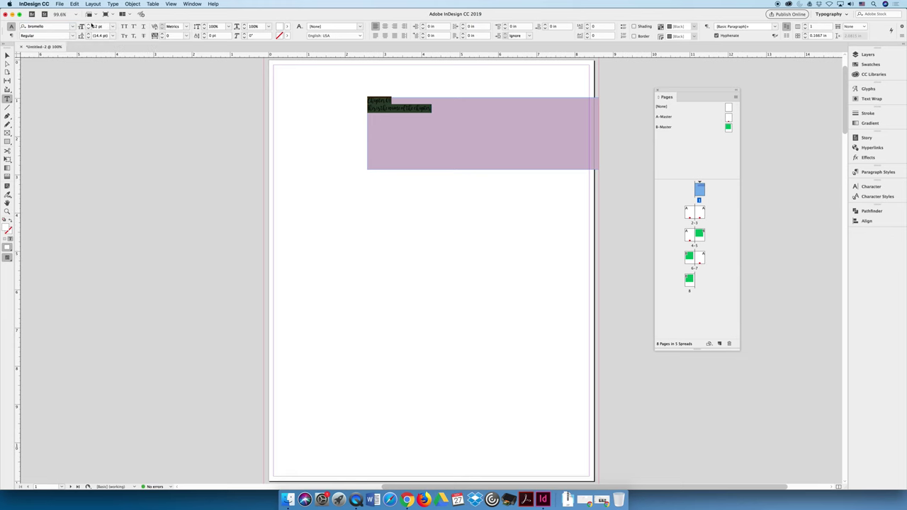
pyautogui.click(88, 24)
pyautogui.click(89, 24)
pyautogui.click(89, 24)
pyautogui.click(89, 24)
pyautogui.click(88, 24)
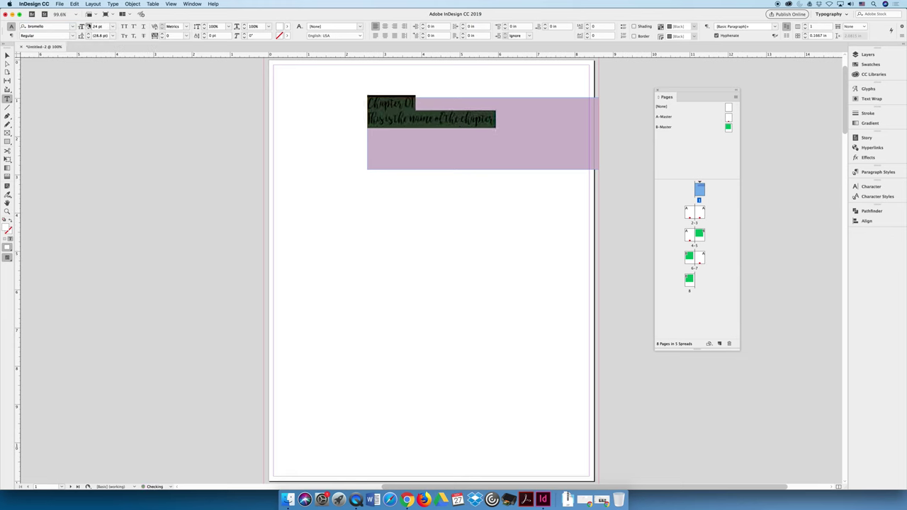
pyautogui.click(88, 24)
pyautogui.click(89, 25)
pyautogui.click(70, 27)
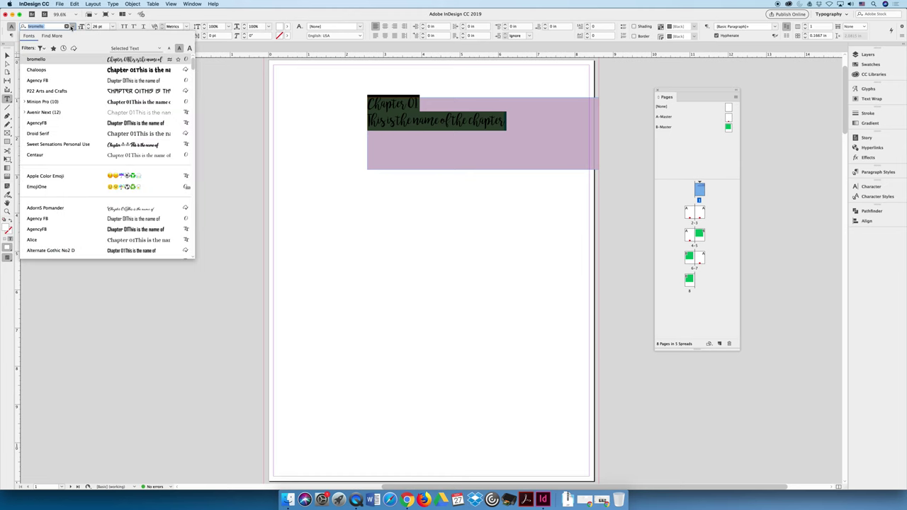
pyautogui.click(118, 85)
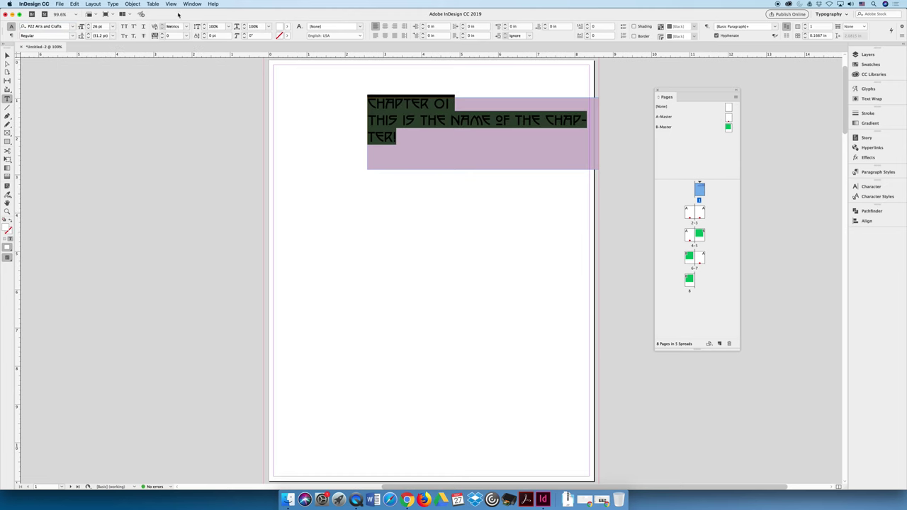
pyautogui.click(71, 26)
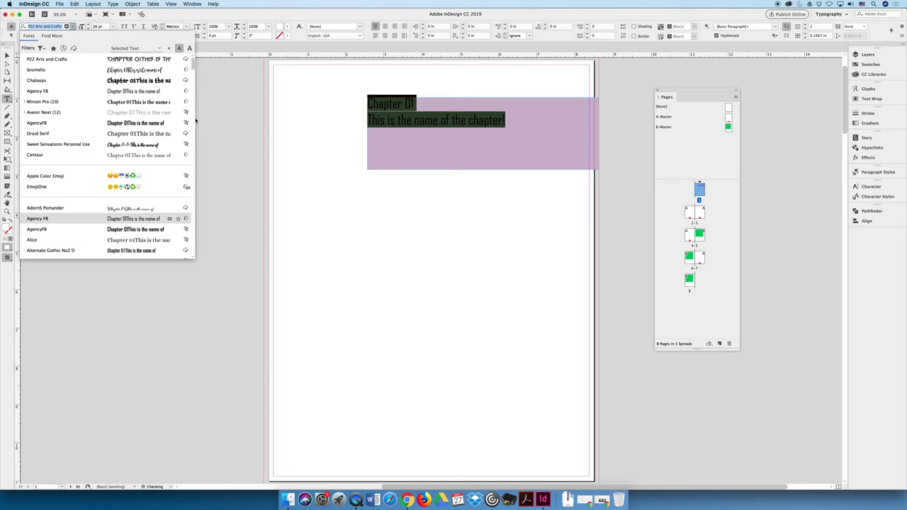
# Apply Agency FB and give the frame centred vertical justification with linked 0.125 in insets
pyautogui.press('Return')
pyautogui.click(133, 4)
pyautogui.click(152, 100)
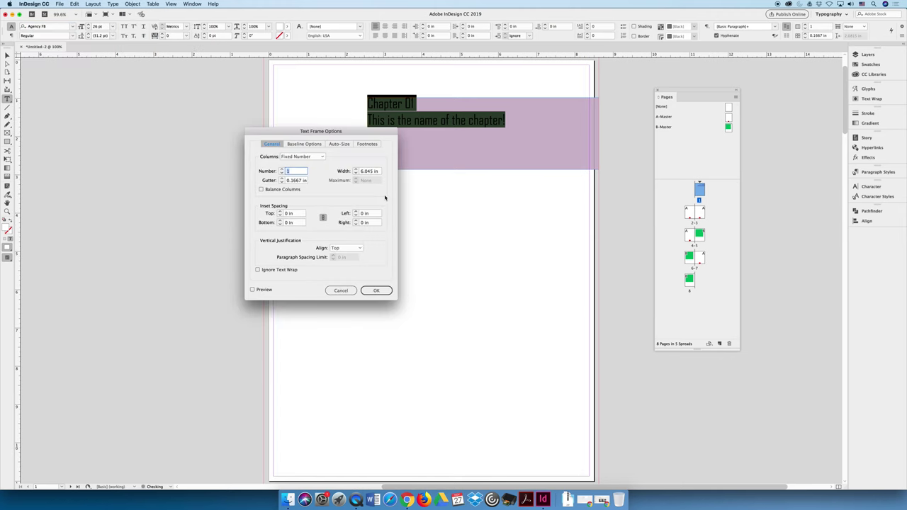
pyautogui.click(347, 248)
pyautogui.click(347, 257)
pyautogui.click(324, 218)
pyautogui.click(281, 212)
pyautogui.click(280, 212)
pyautogui.click(252, 290)
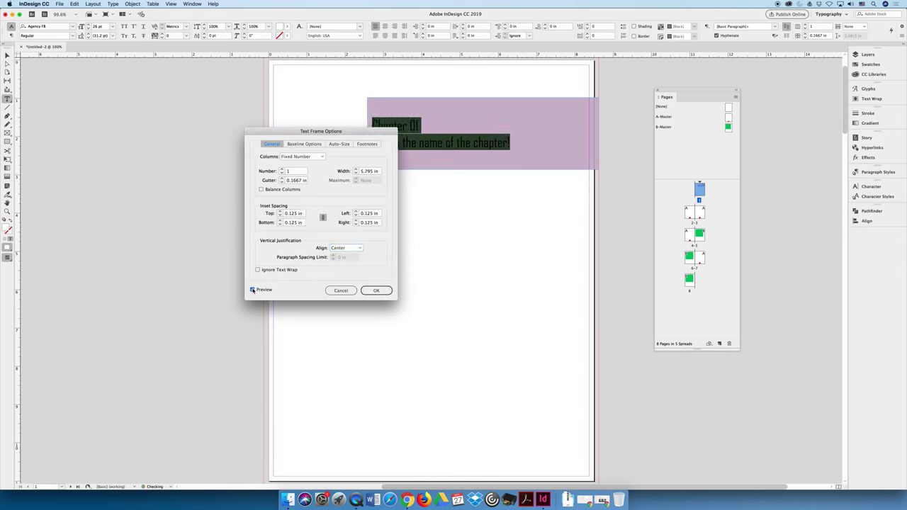
pyautogui.click(379, 290)
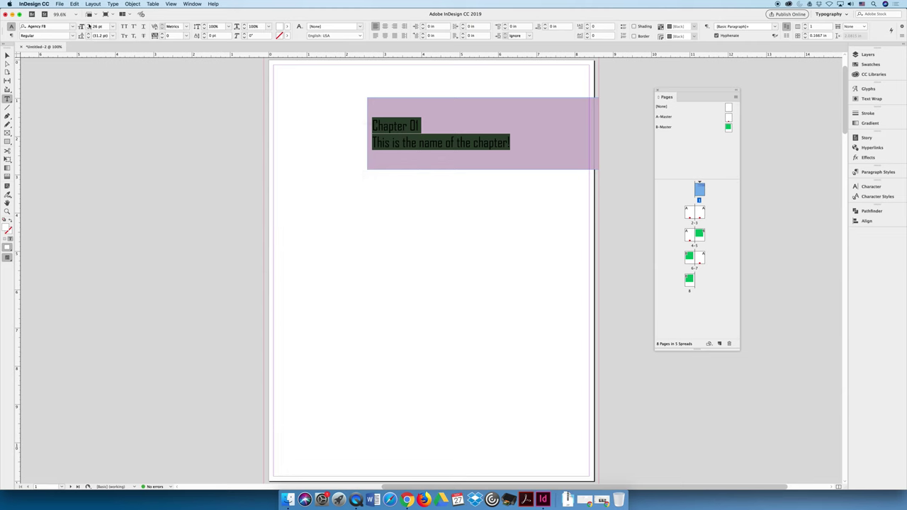
# Enlarge the heading font size two steps and select both heading lines
pyautogui.click(87, 25)
pyautogui.click(87, 24)
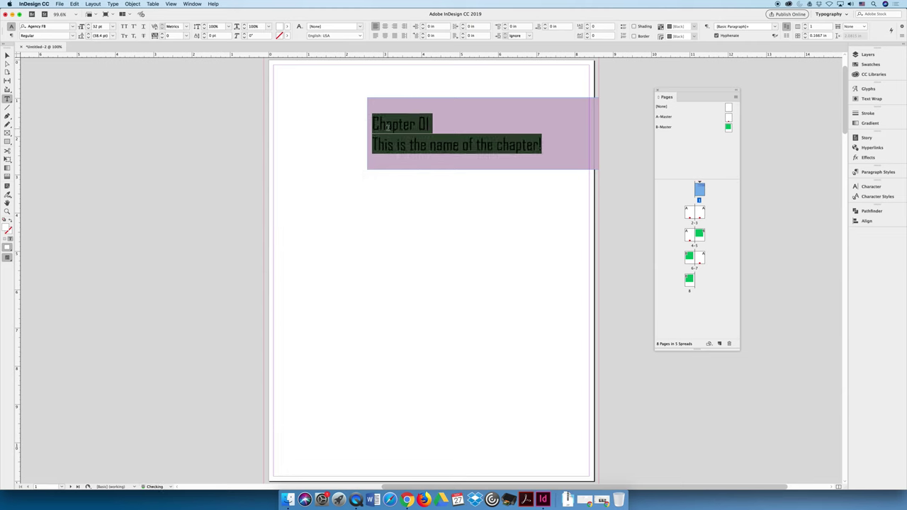
pyautogui.click(376, 124)
pyautogui.moveTo(374, 124); pyautogui.dragTo(445, 124)
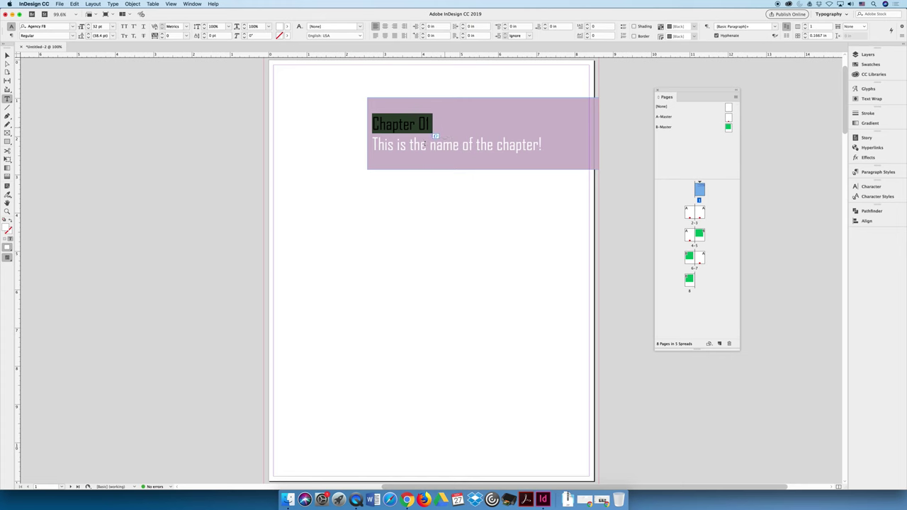
pyautogui.click(427, 144)
pyautogui.moveTo(371, 124); pyautogui.dragTo(581, 153)
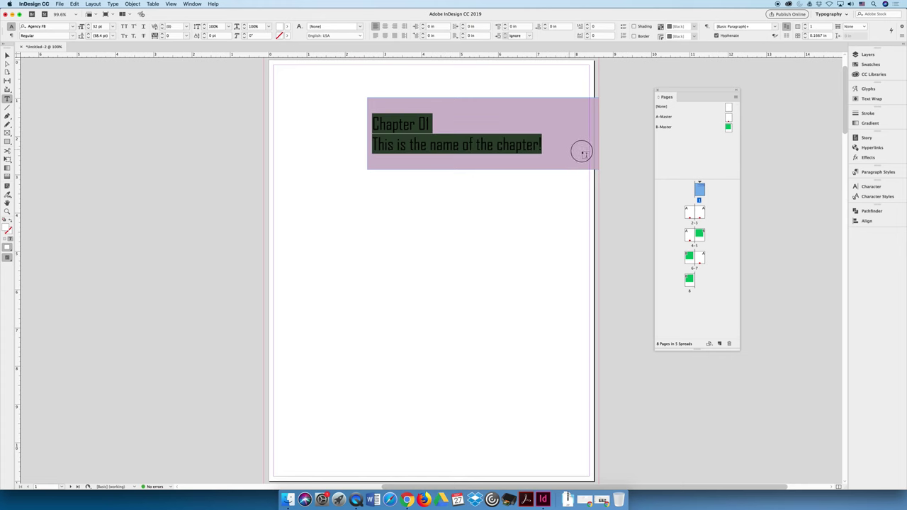
# Colour the heading text a dark purple
pyautogui.doubleClick(7, 228)
pyautogui.click(424, 247)
pyautogui.moveTo(459, 216)
pyautogui.mouseDown()
pyautogui.moveTo(459, 252)
pyautogui.moveTo(416, 279)
pyautogui.moveTo(413, 290)
pyautogui.moveTo(425, 288)
pyautogui.mouseUp()
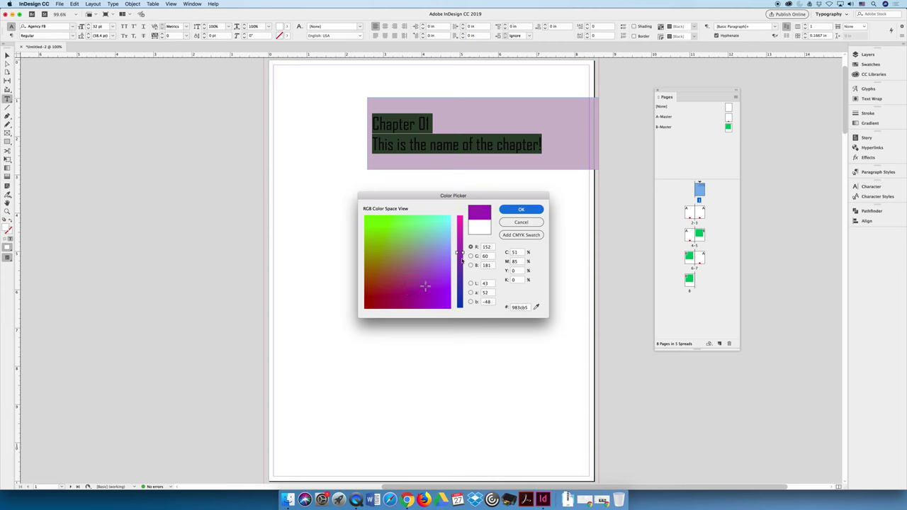
pyautogui.moveTo(459, 254)
pyautogui.mouseDown()
pyautogui.moveTo(459, 270)
pyautogui.moveTo(389, 293)
pyautogui.mouseUp()
pyautogui.press('Return')
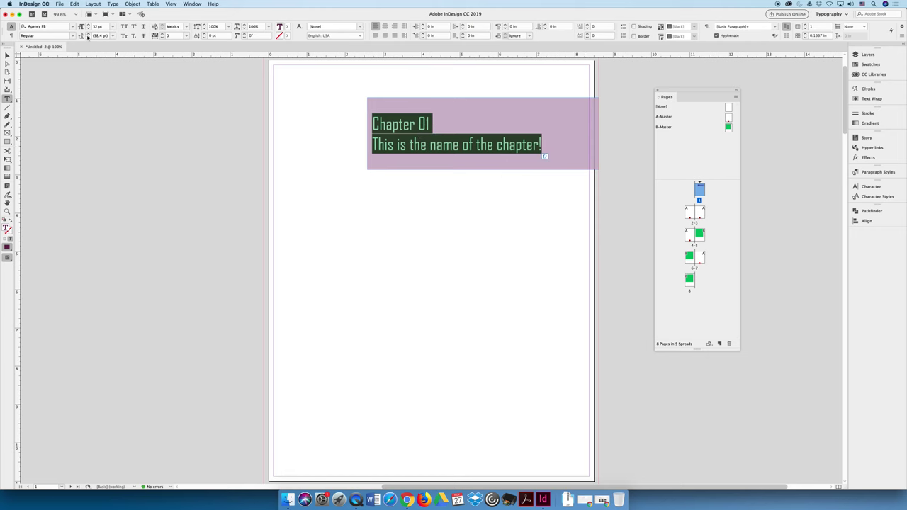
# Reduce the heading's leading to 29 pt and deselect the frame
pyautogui.click(88, 38)
pyautogui.click(88, 38)
pyautogui.click(88, 38)
pyautogui.click(88, 38)
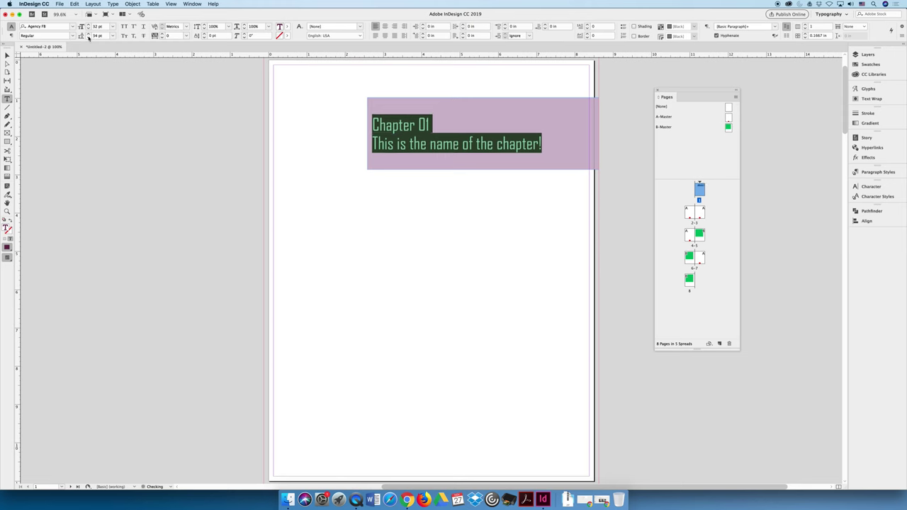
pyautogui.click(88, 37)
pyautogui.click(88, 38)
pyautogui.click(88, 37)
pyautogui.click(88, 38)
pyautogui.click(88, 38)
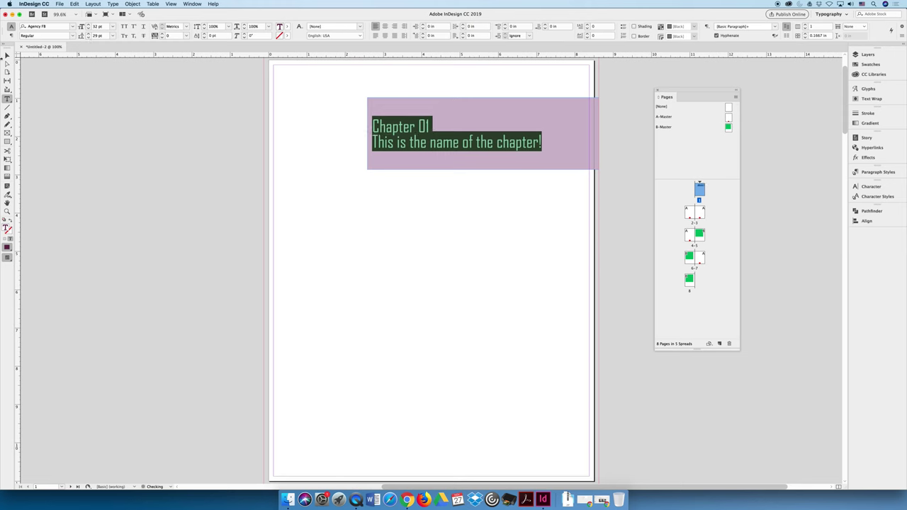
pyautogui.click(7, 55)
pyautogui.click(103, 124)
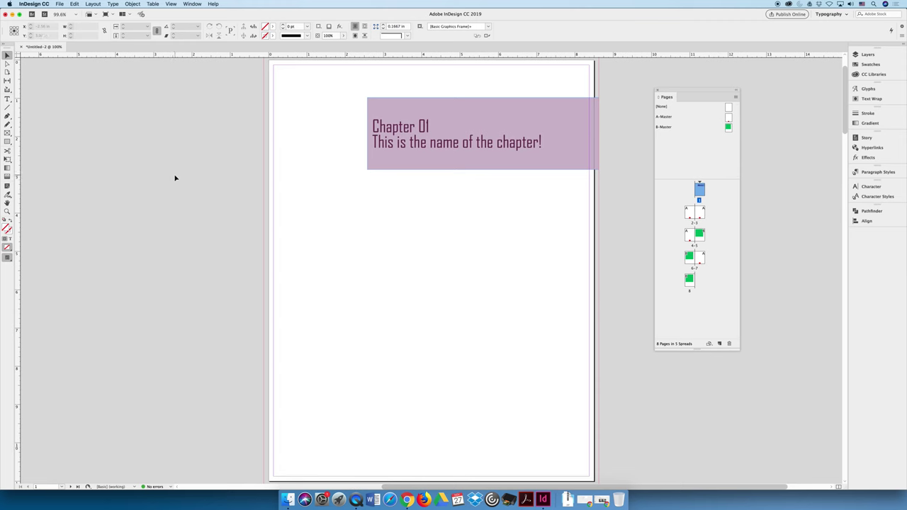
# Highlight the Chapter 01 line and enter a stroke weight of 1 in the Stroke panel
pyautogui.click(375, 126)
pyautogui.doubleClick(372, 126)
pyautogui.moveTo(372, 126); pyautogui.dragTo(456, 126)
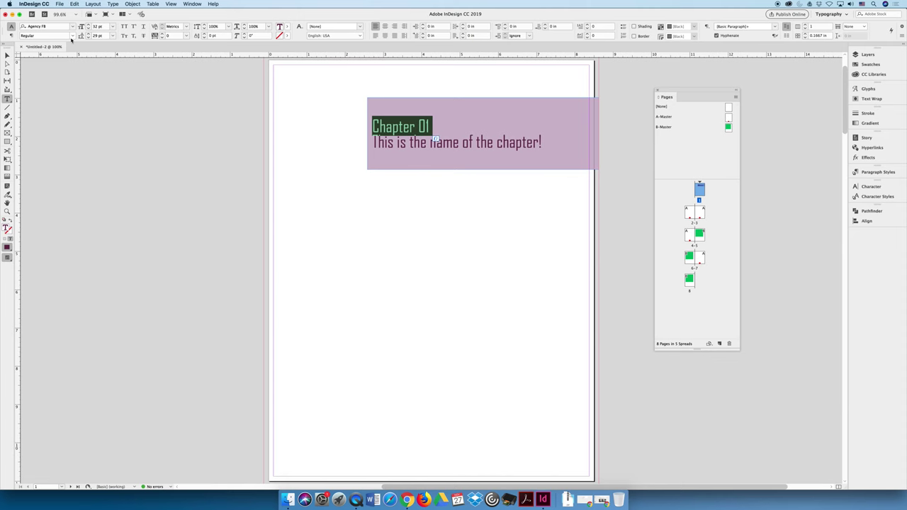
pyautogui.click(72, 35)
pyautogui.click(70, 43)
pyautogui.click(867, 113)
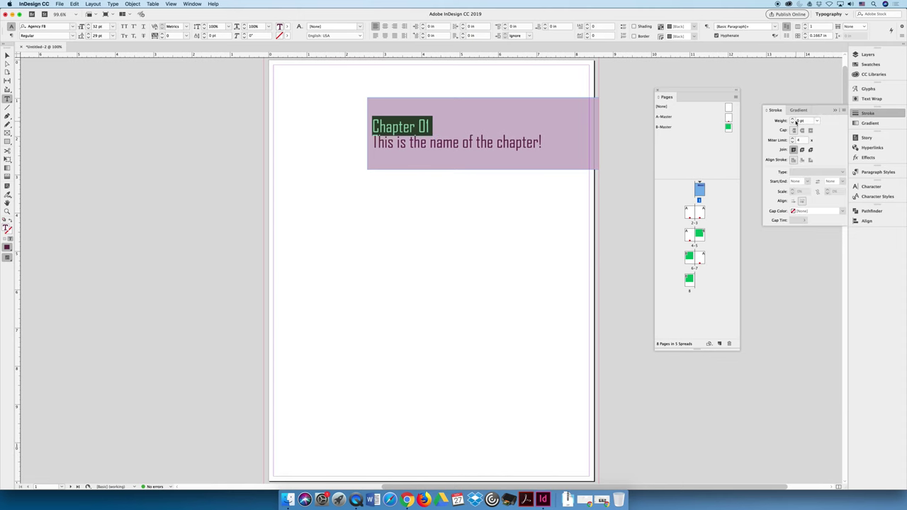
pyautogui.click(801, 121)
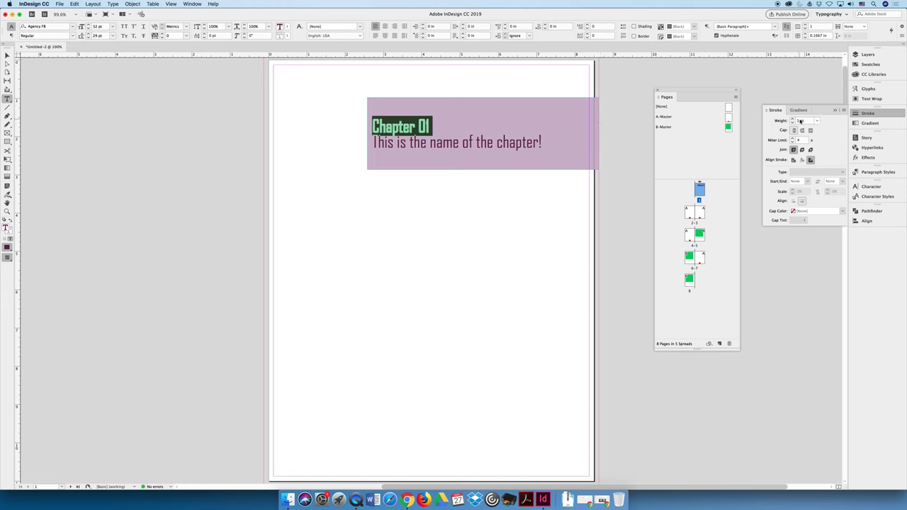
pyautogui.write('1')
pyautogui.press('Return')
pyautogui.click(466, 150)
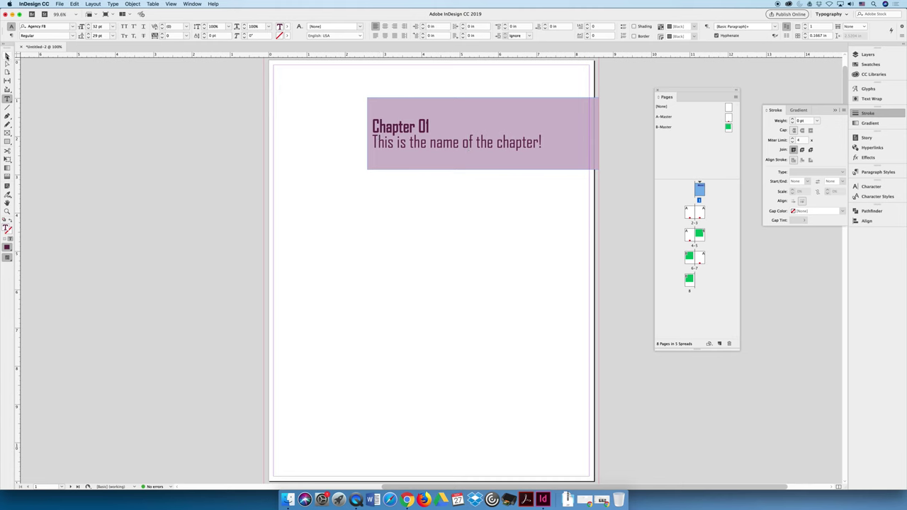
pyautogui.click(7, 55)
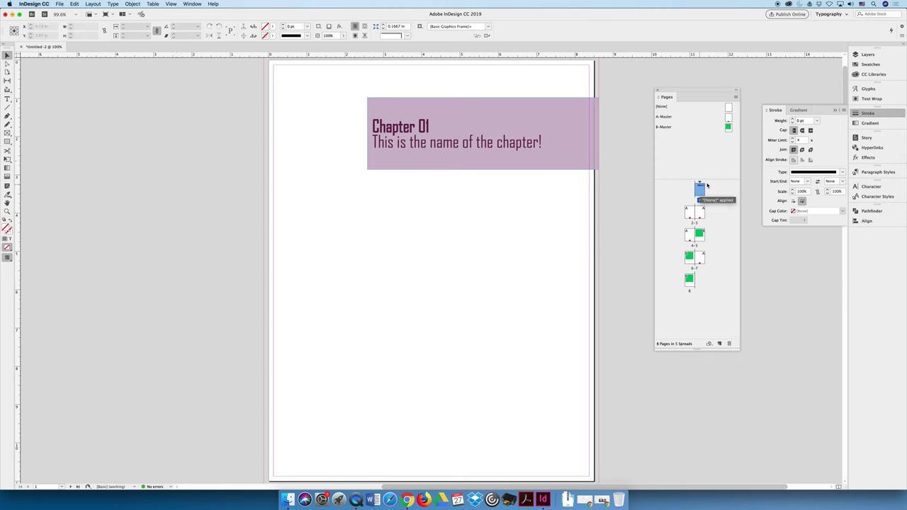
# Save page 1's banner layout as a new master, C-Master, from the Pages panel menu
pyautogui.click(735, 97)
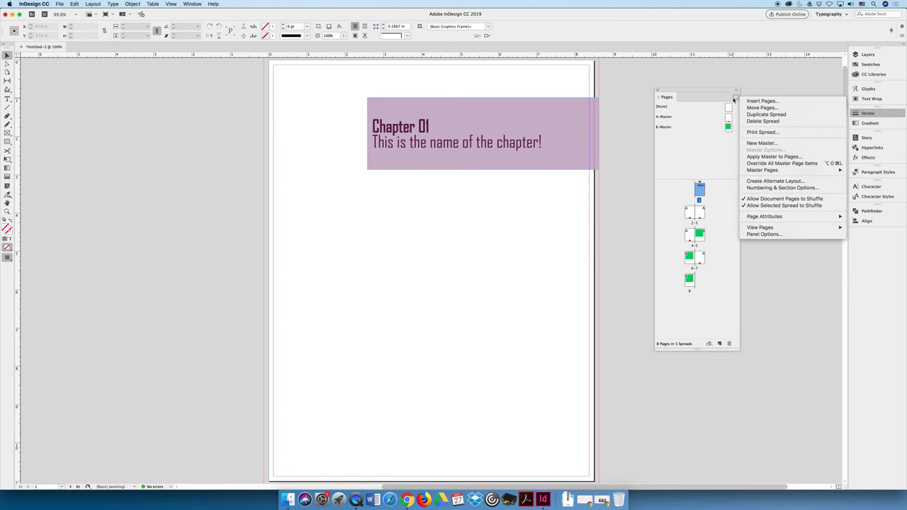
pyautogui.moveTo(804, 171)
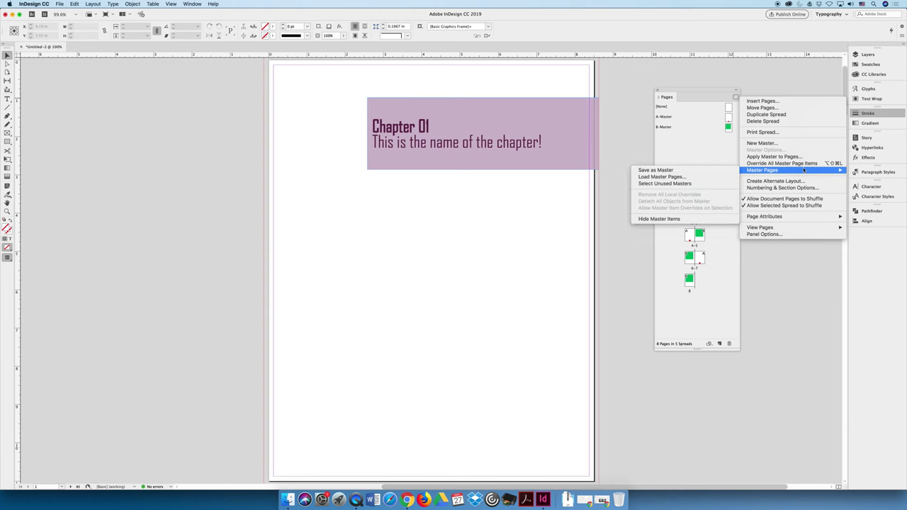
pyautogui.click(664, 171)
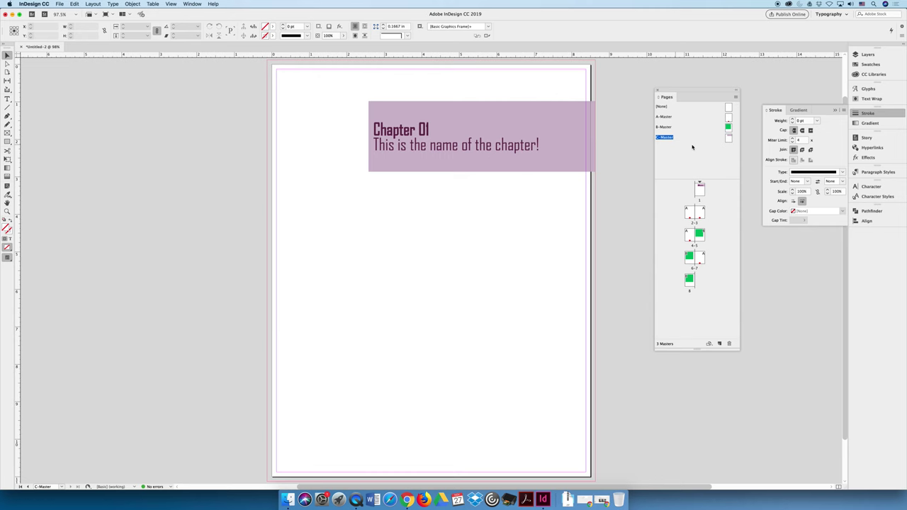
# Delete the drawn banner frame from page 1 and apply C-Master to page 1
pyautogui.doubleClick(700, 190)
pyautogui.moveTo(594, 217); pyautogui.dragTo(319, 90)
pyautogui.press('BackSpace')
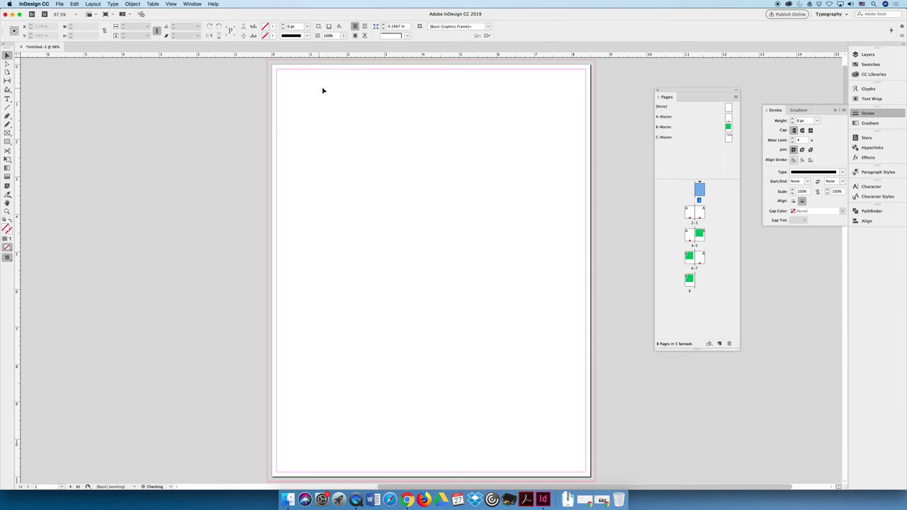
pyautogui.click(727, 137)
pyautogui.moveTo(727, 138); pyautogui.dragTo(700, 190)
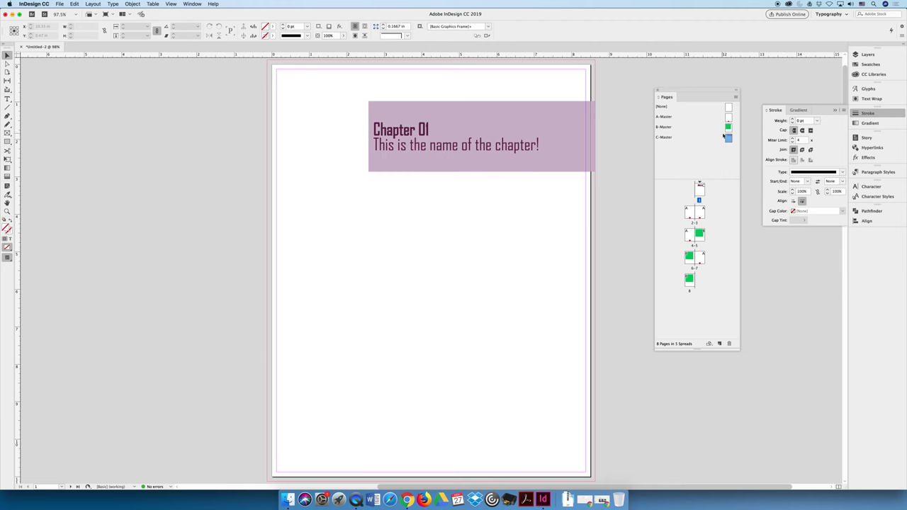
# Load master pages from MP_Example.indd on the Desktop into the document
pyautogui.moveTo(696, 90); pyautogui.dragTo(646, 92)
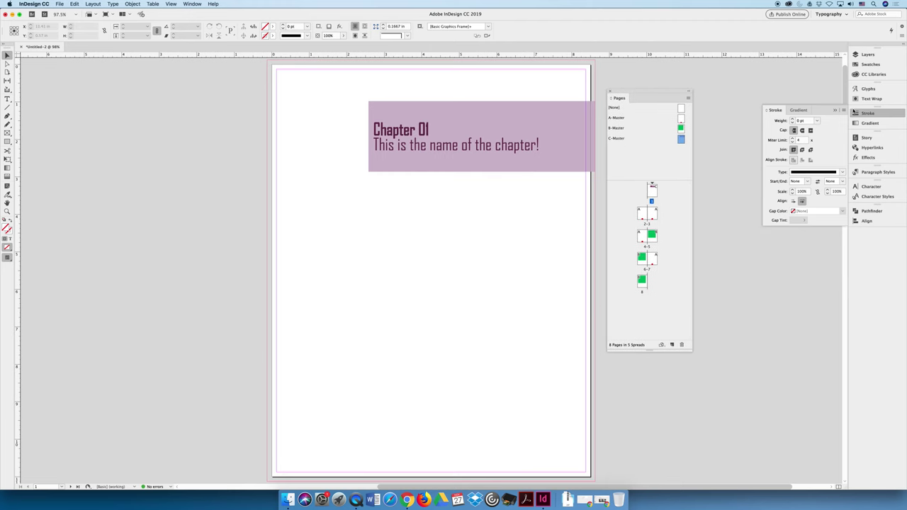
pyautogui.click(836, 110)
pyautogui.click(689, 99)
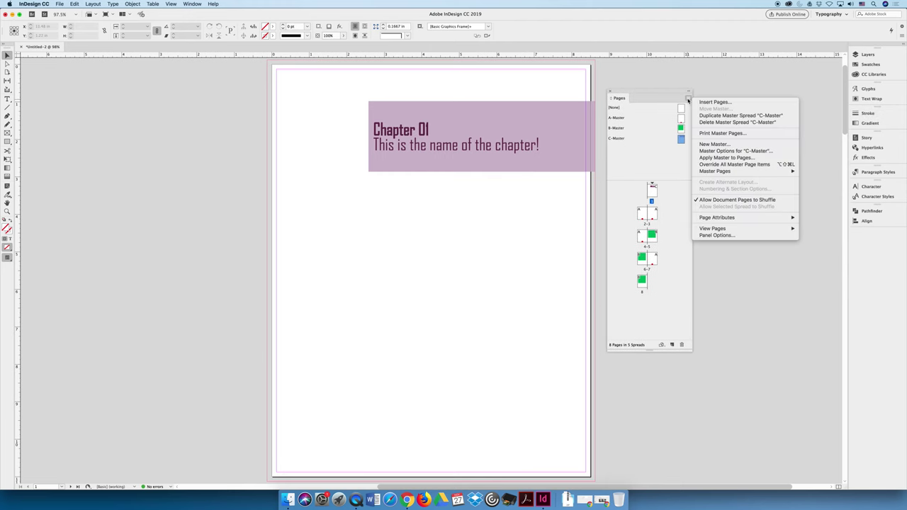
pyautogui.moveTo(749, 172)
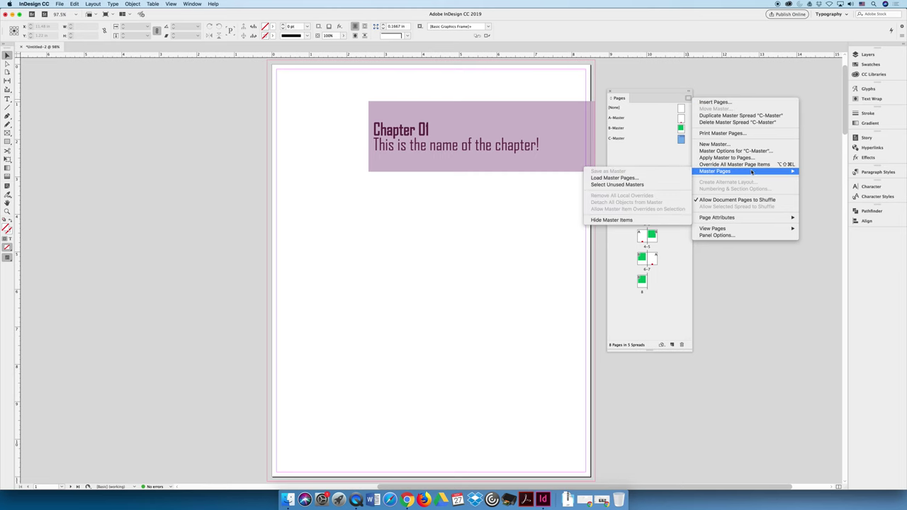
pyautogui.click(624, 178)
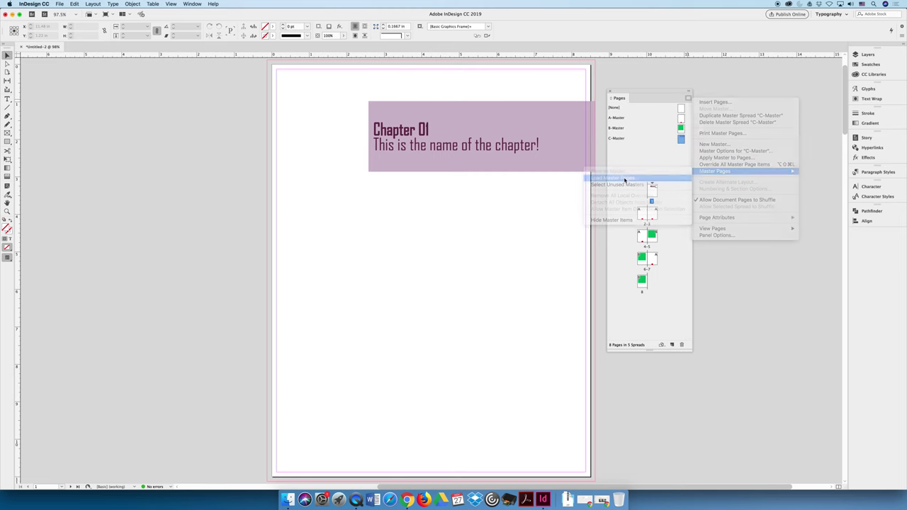
pyautogui.moveTo(455, 87); pyautogui.dragTo(314, 131)
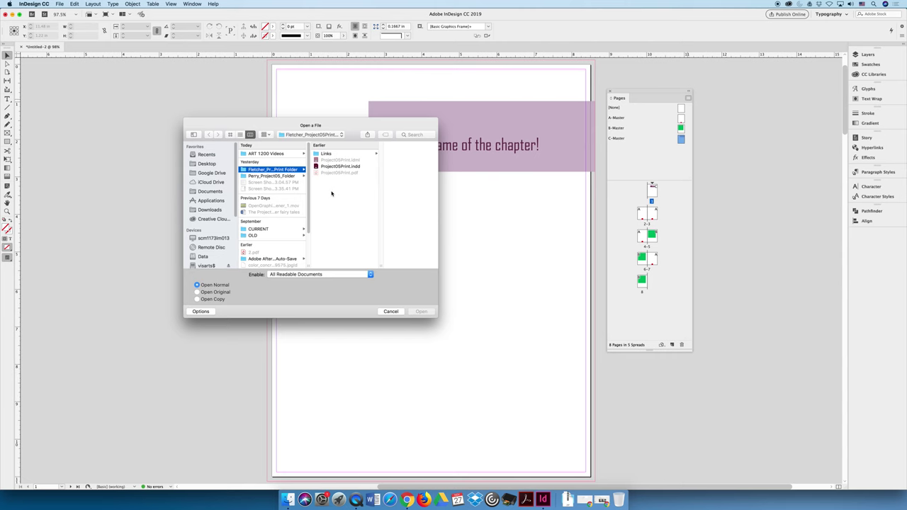
pyautogui.click(299, 135)
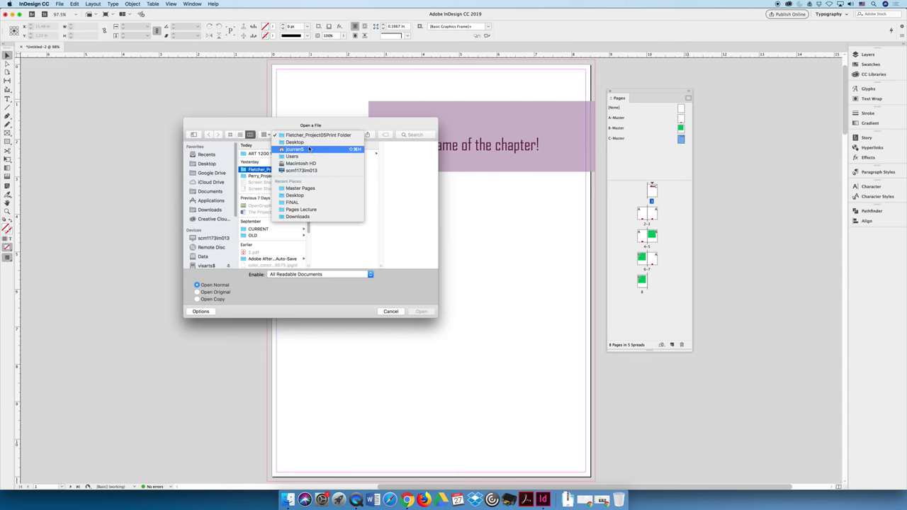
pyautogui.click(295, 142)
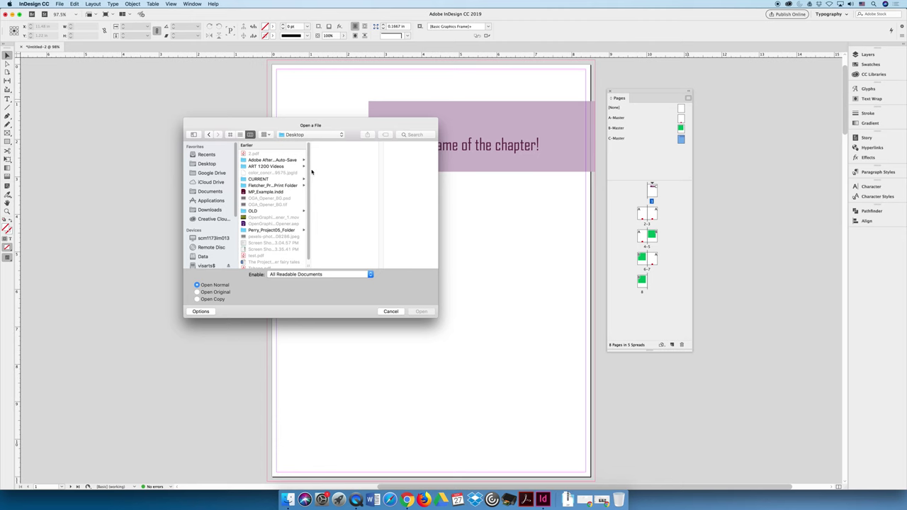
pyautogui.click(294, 192)
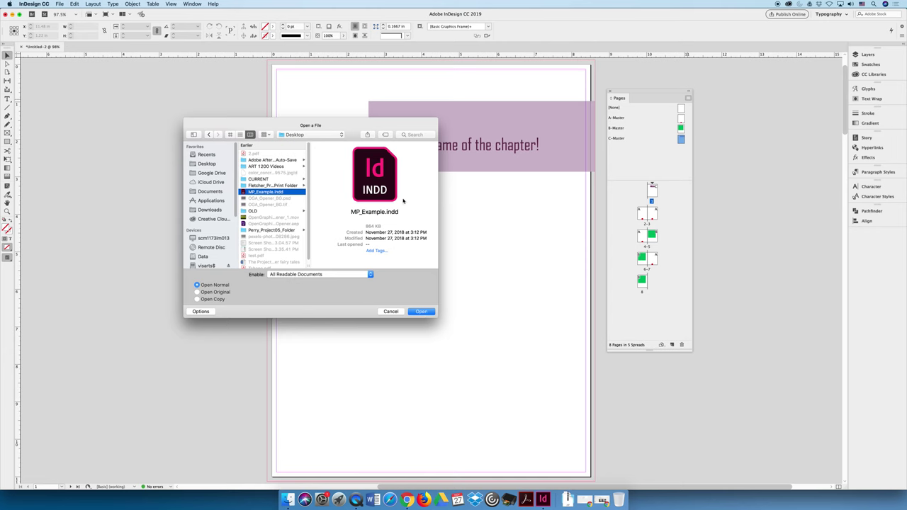
pyautogui.click(422, 312)
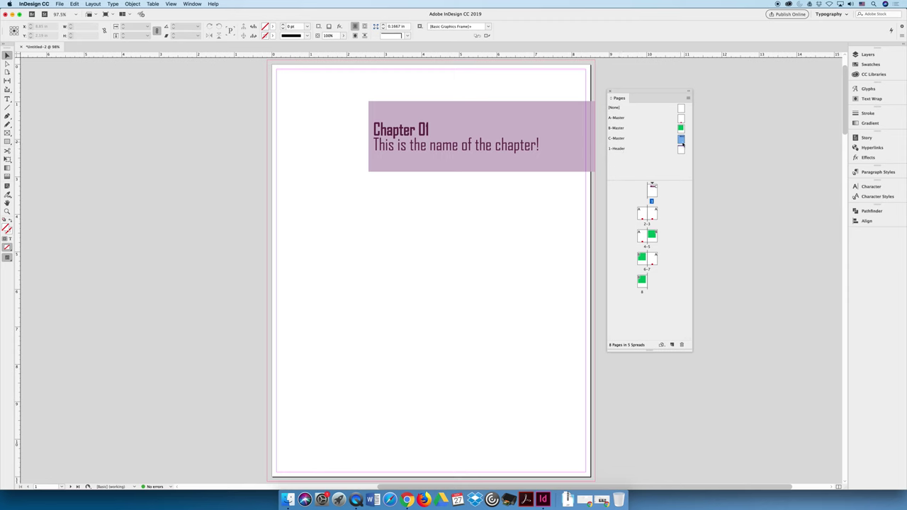
# Apply the 1-Header master to the 2-3 spread and zoom out to view its header band
pyautogui.moveTo(682, 149); pyautogui.dragTo(651, 210)
pyautogui.doubleClick(643, 215)
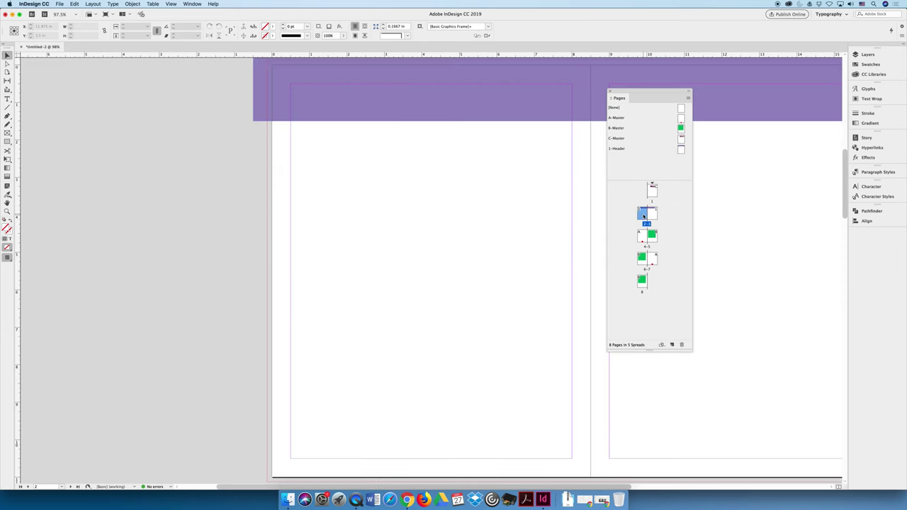
pyautogui.press('super+minus')
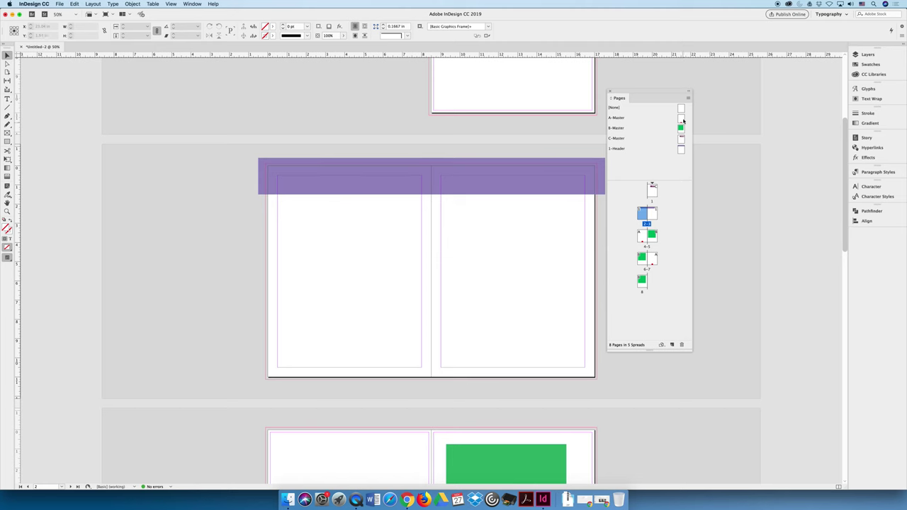
# Apply A-Master to the 2-3 spread and page 8, replacing the purple header and B-Master
pyautogui.moveTo(680, 120); pyautogui.dragTo(644, 257)
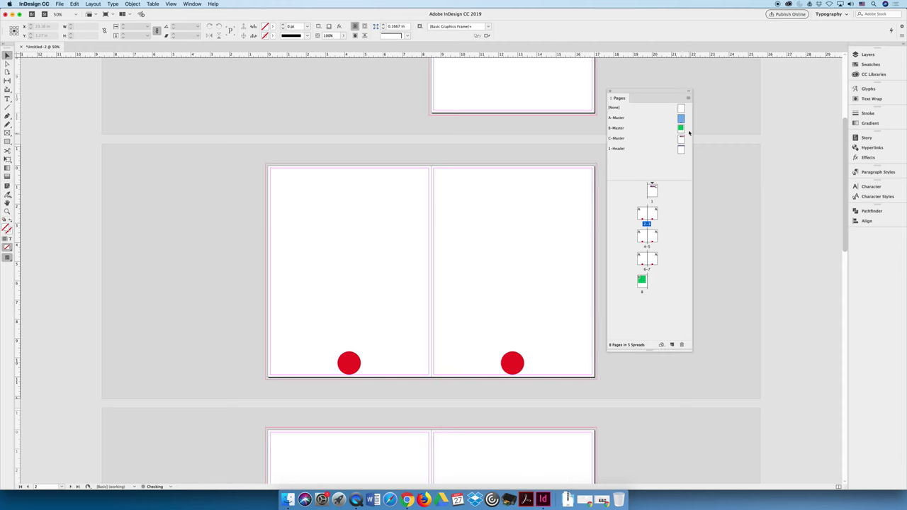
pyautogui.moveTo(679, 126); pyautogui.dragTo(643, 281)
pyautogui.moveTo(680, 118); pyautogui.dragTo(642, 280)
pyautogui.click(640, 158)
# Select the unused B-Master and 1-Header masters and delete them from the Pages panel
pyautogui.click(687, 98)
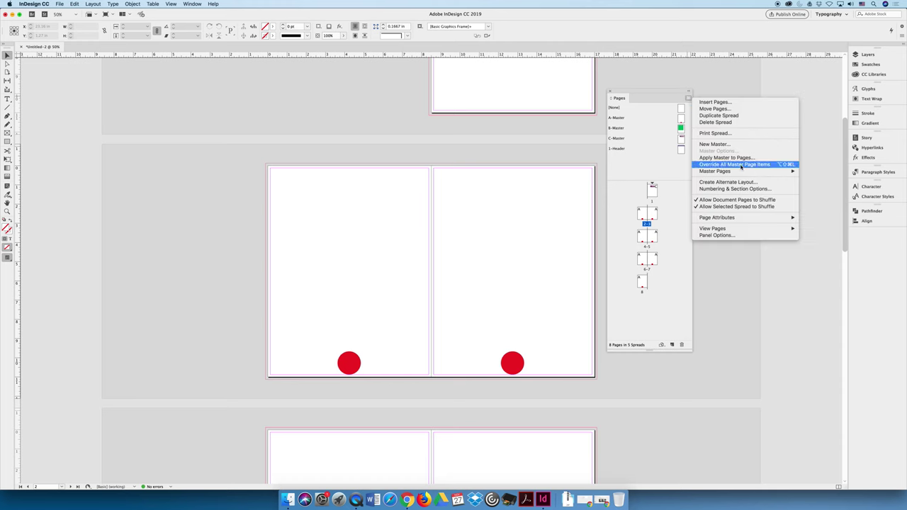
pyautogui.moveTo(716, 171)
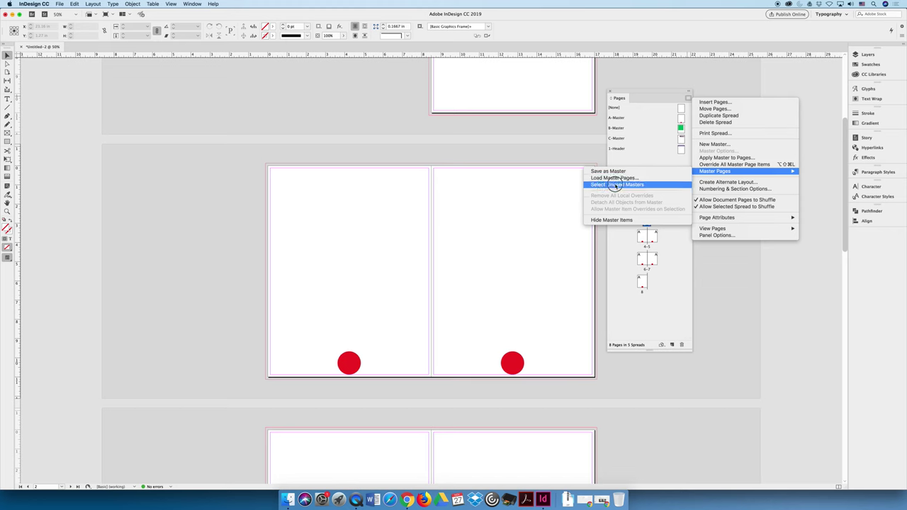
pyautogui.click(628, 185)
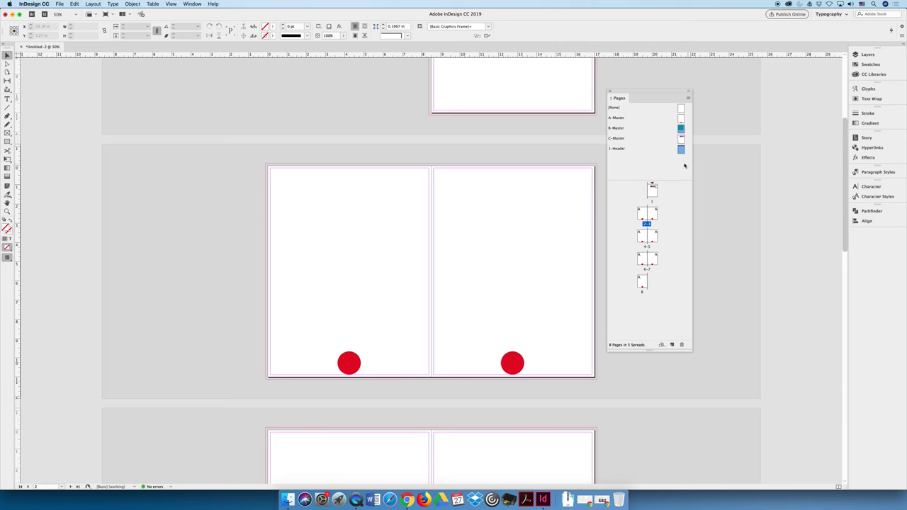
pyautogui.click(683, 345)
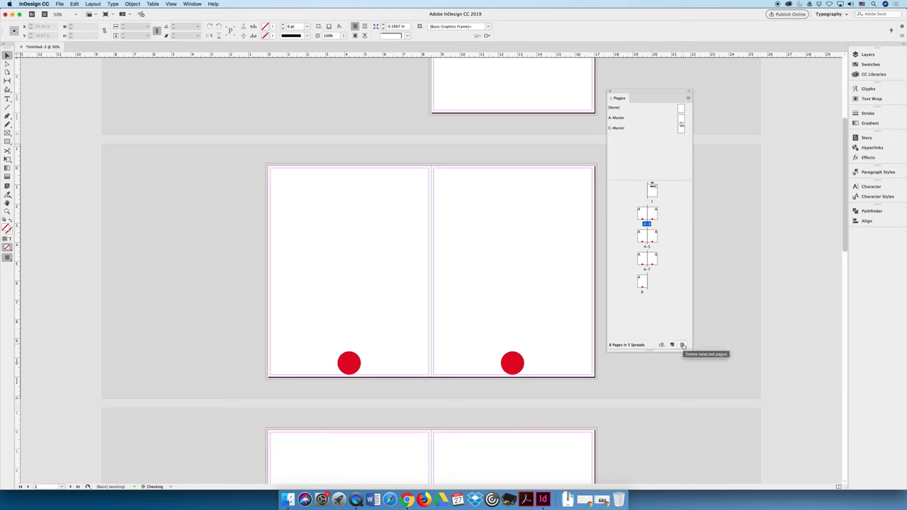